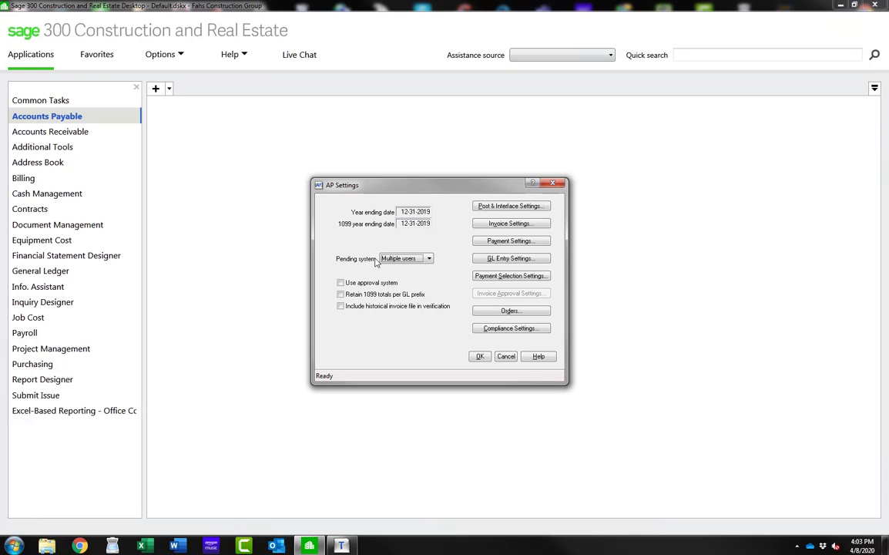
Try to set the AP pending system to Not used, declining the change when asked to continue.
left_click(430, 259)
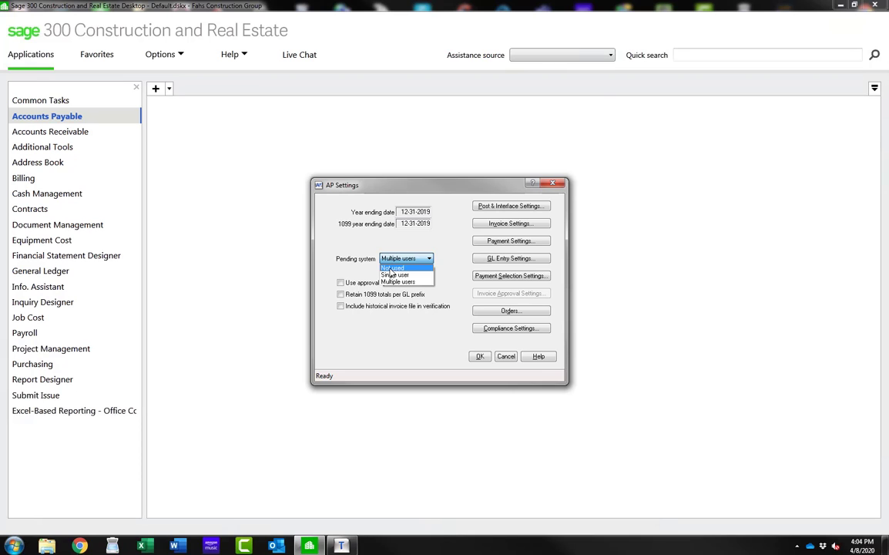
left_click(391, 269)
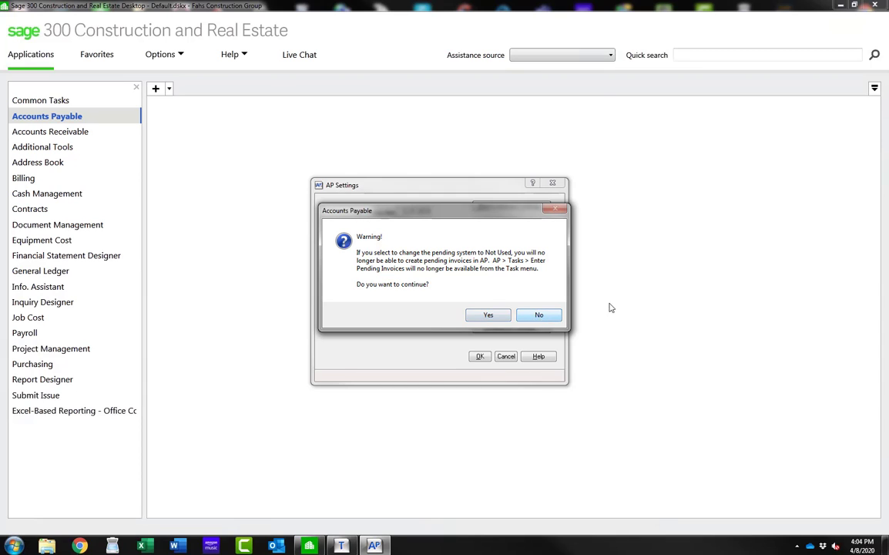
left_click(538, 314)
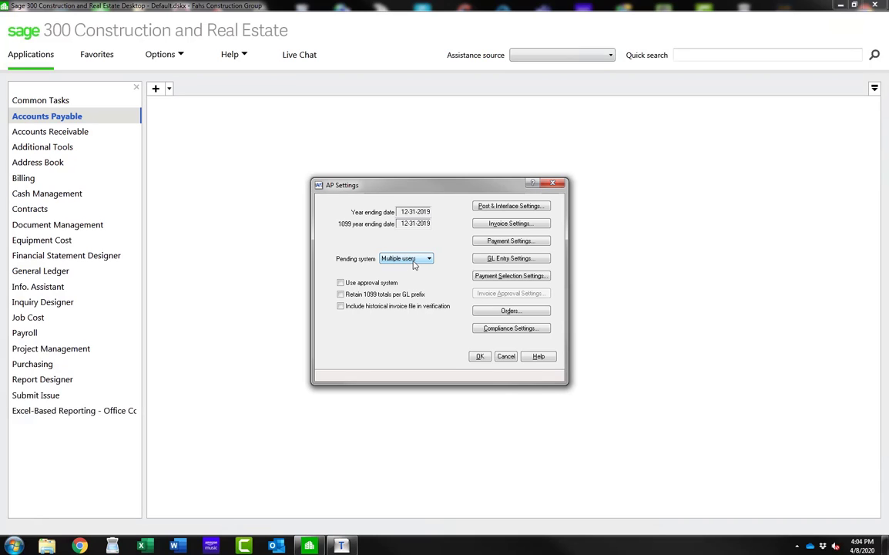
Enable the approval system temporarily to review the Invoice Approval Settings, closing them without changes and disabling the approval system again.
left_click(340, 283)
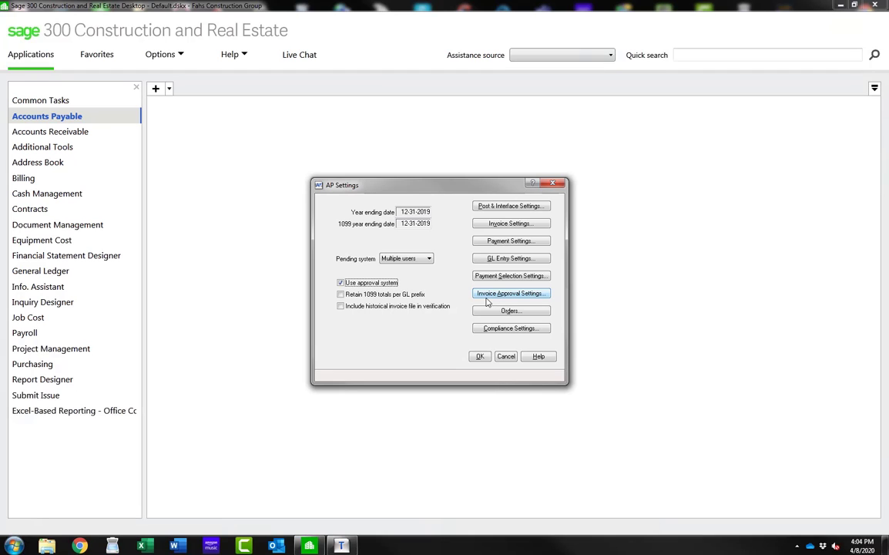
left_click(482, 300)
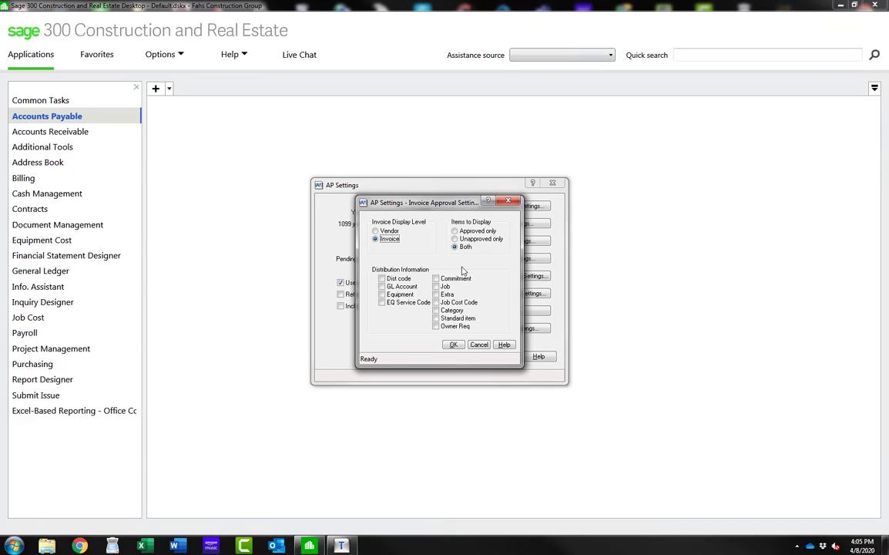
left_click(477, 346)
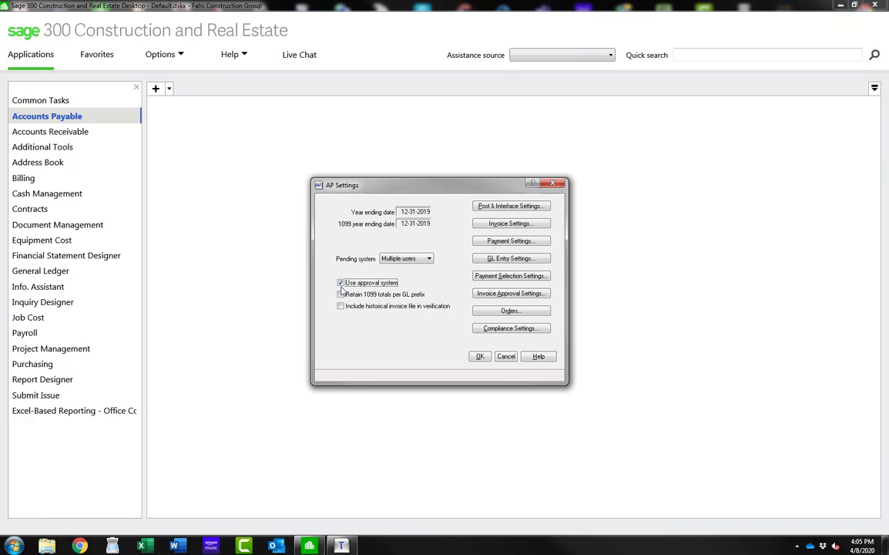
left_click(344, 286)
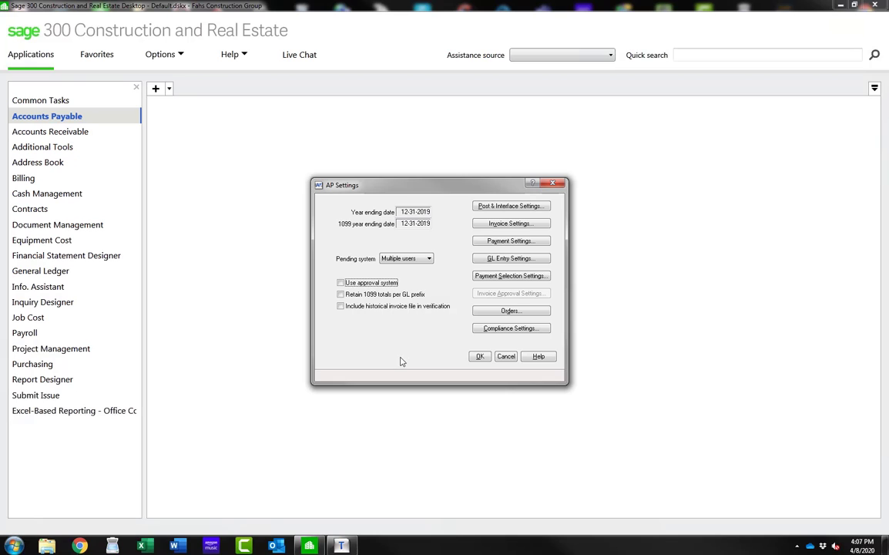
Review the Post and Interface Settings across the full list of interfaced applications, from Billing to Job Cost, and accept them.
left_click(496, 208)
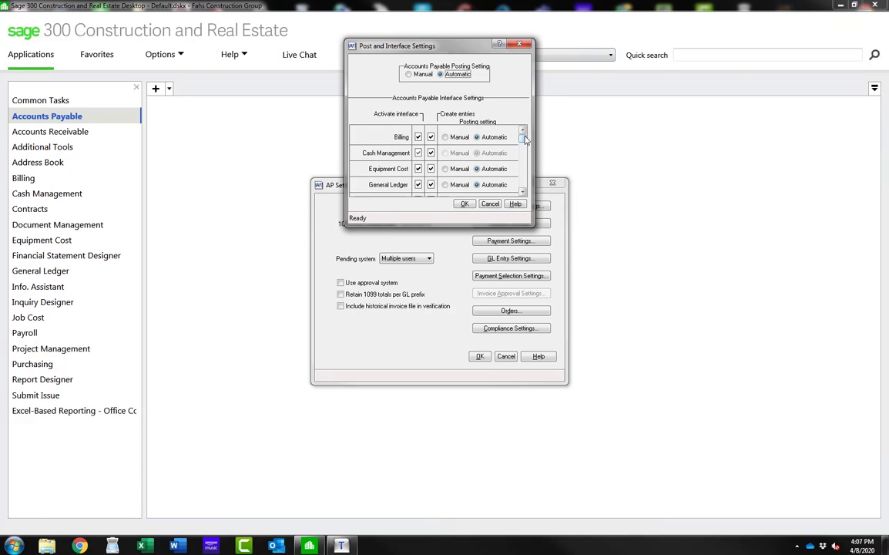
left_click(522, 177)
left_click(522, 177)
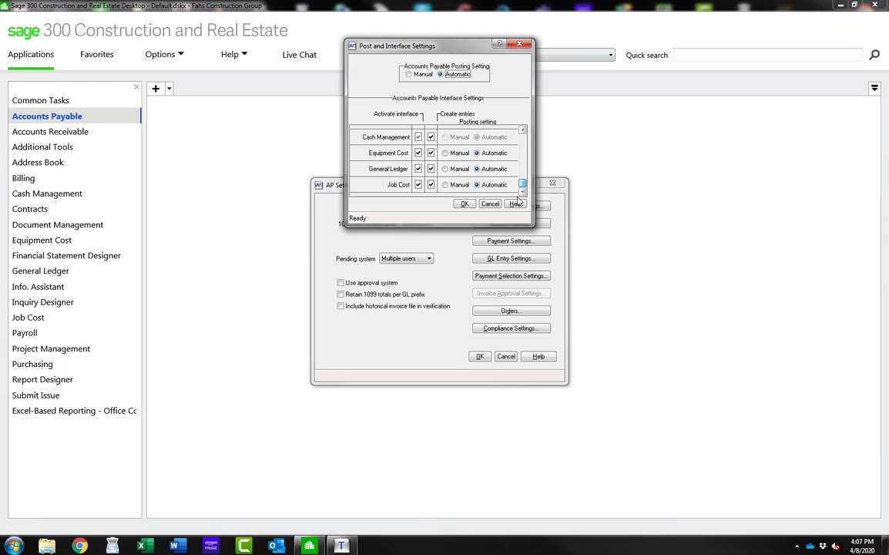
left_click(523, 158)
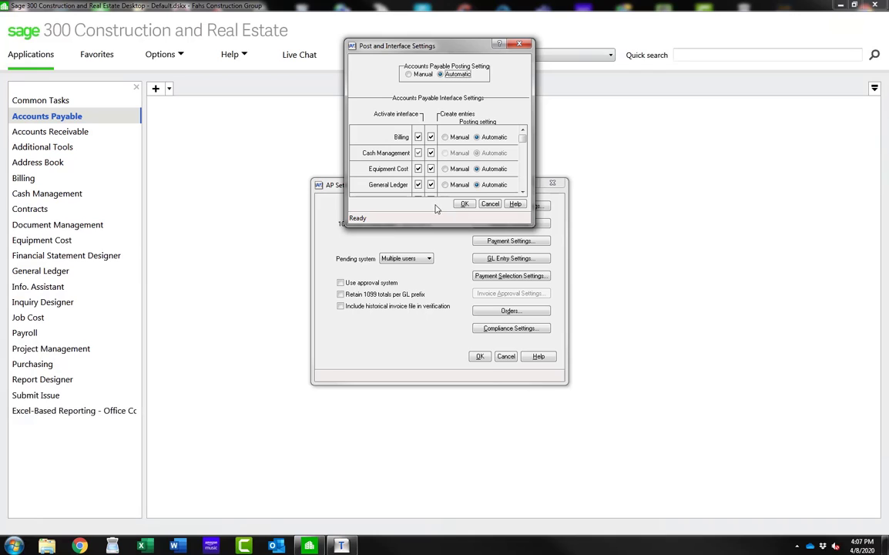
left_click(523, 193)
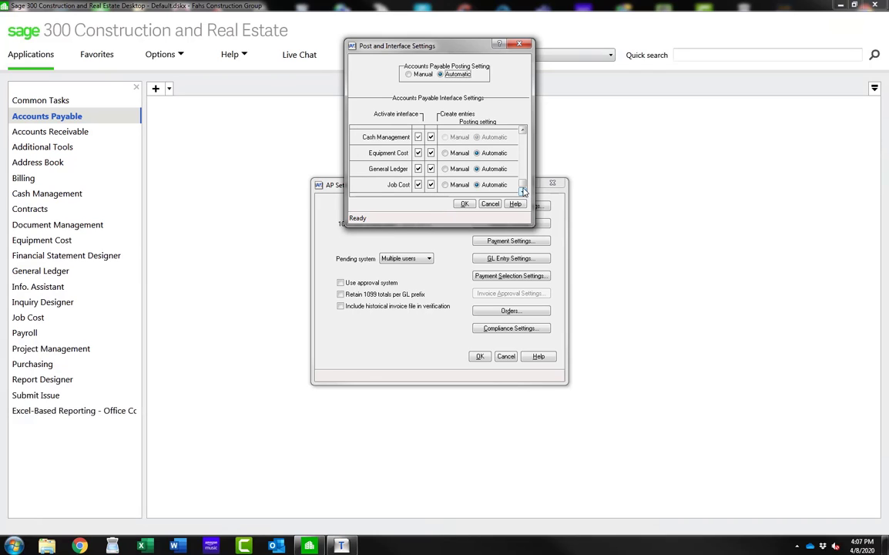
left_click(522, 173)
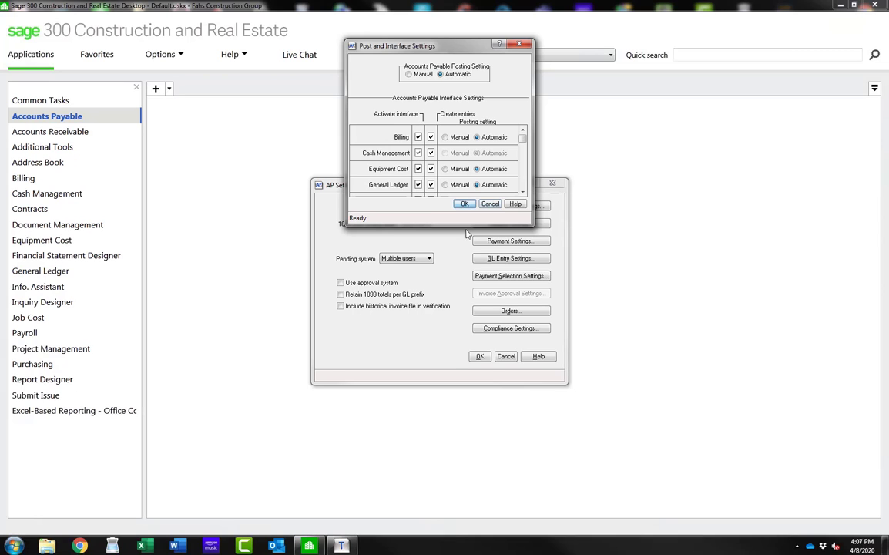
left_click(463, 204)
Set the misc deduction usage to Invoice level in the Invoice Settings and review the Misc Deduction Settings without changing them.
left_click(499, 223)
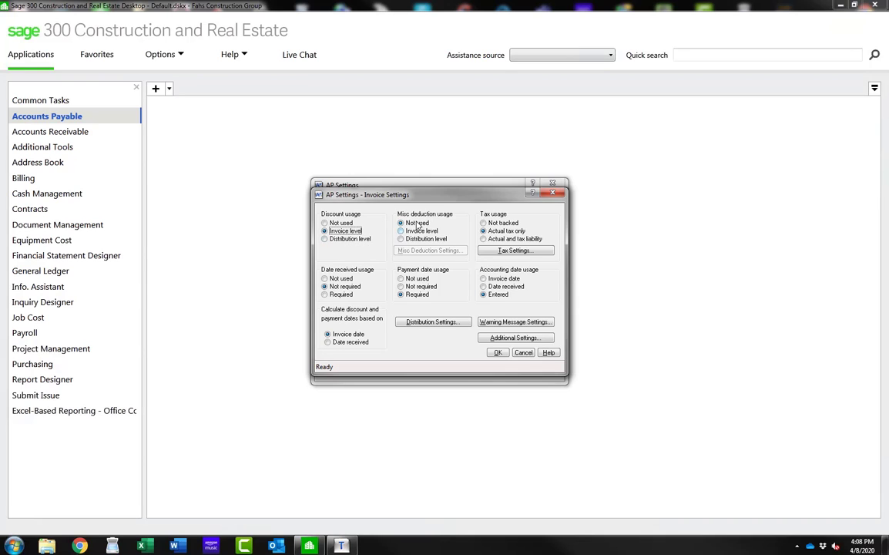
left_click(416, 231)
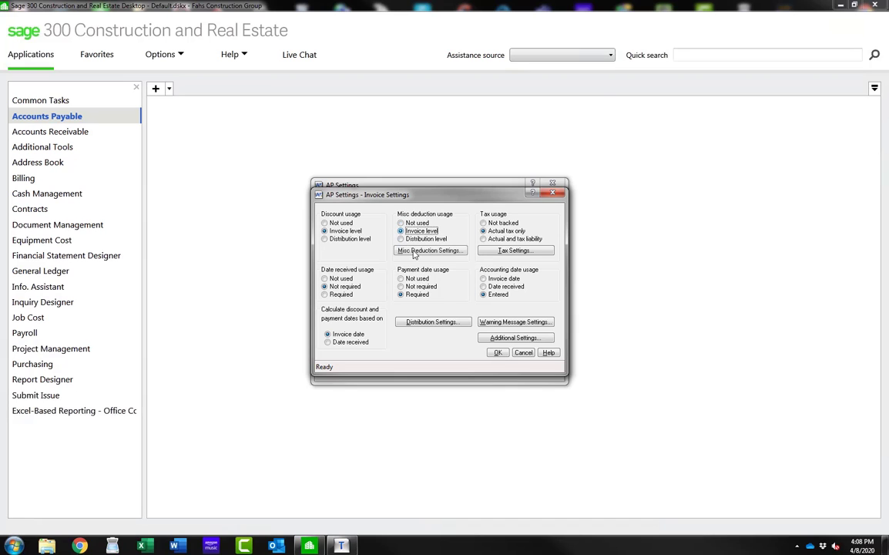
left_click(414, 251)
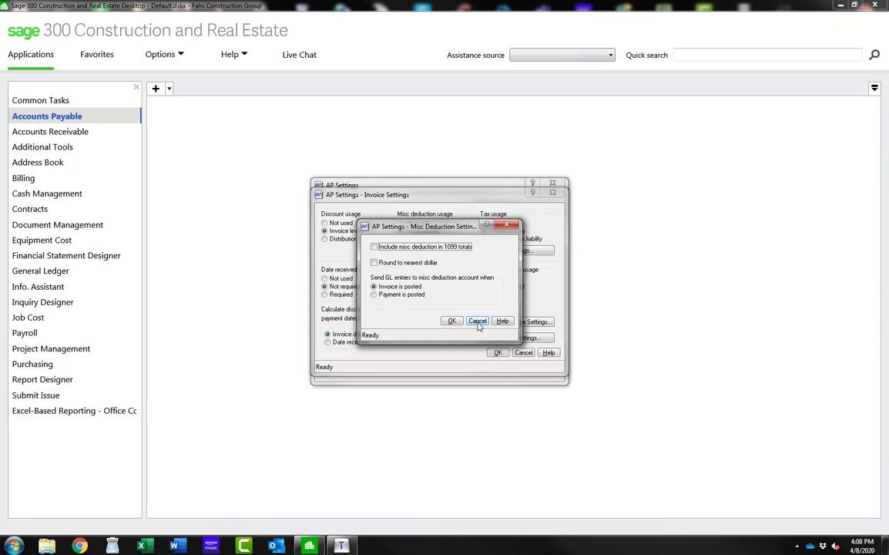
left_click(478, 322)
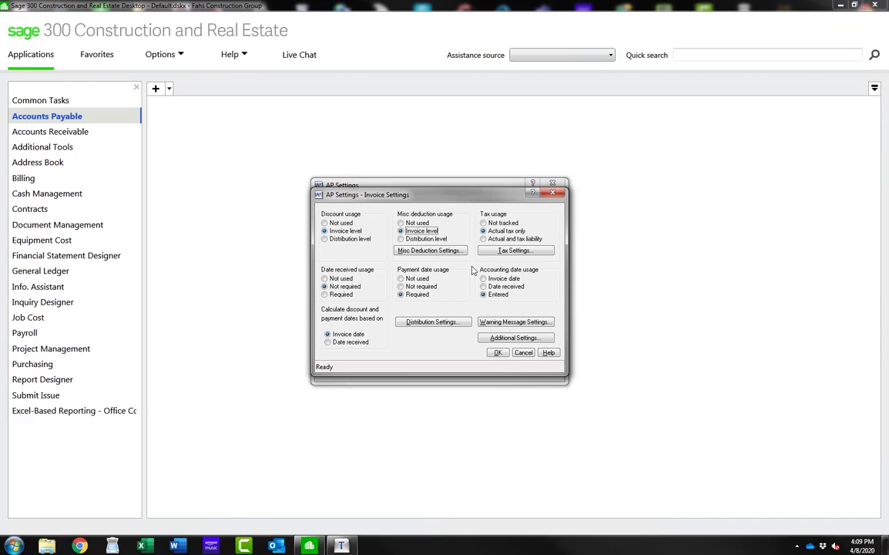
Review the invoice Tax Settings for entry method and default tax group, closing them without changes.
left_click(514, 251)
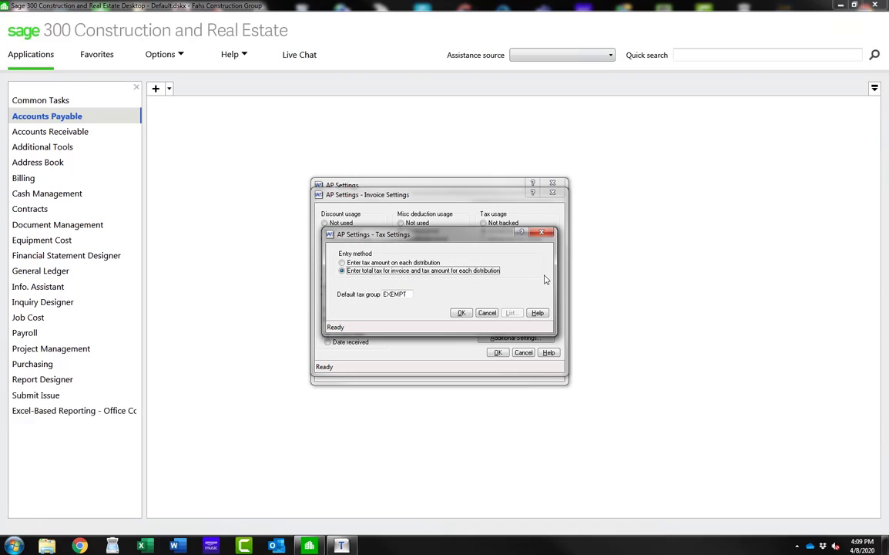
left_click(492, 316)
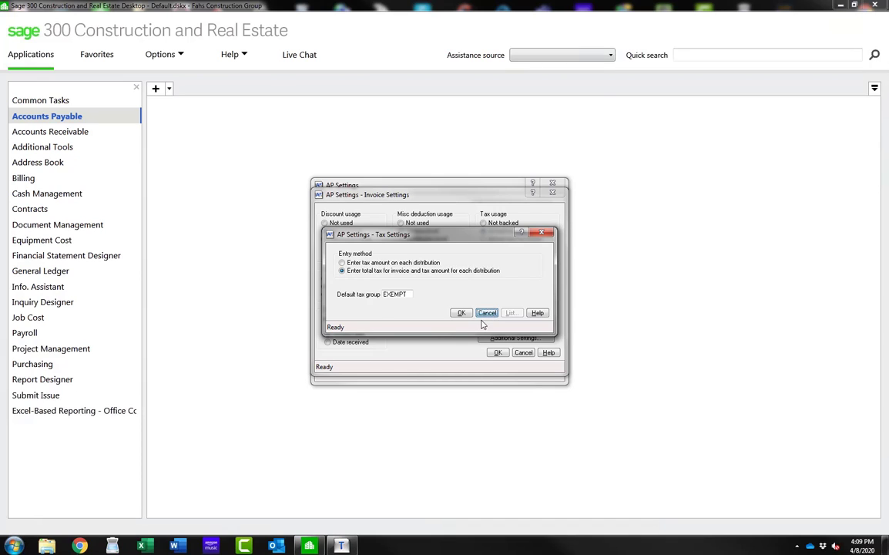
left_click(488, 313)
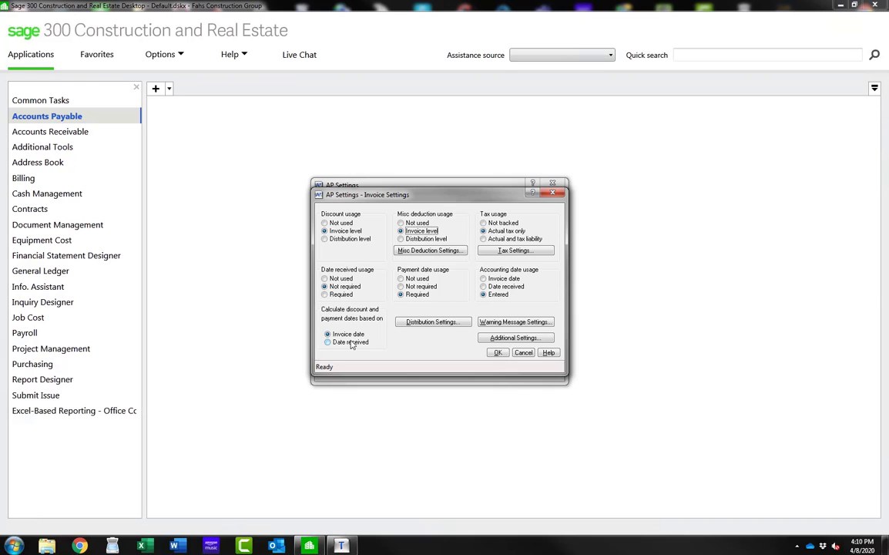
Examine the Distribution Settings grid for all fields by cost type, closing it without changes.
left_click(433, 322)
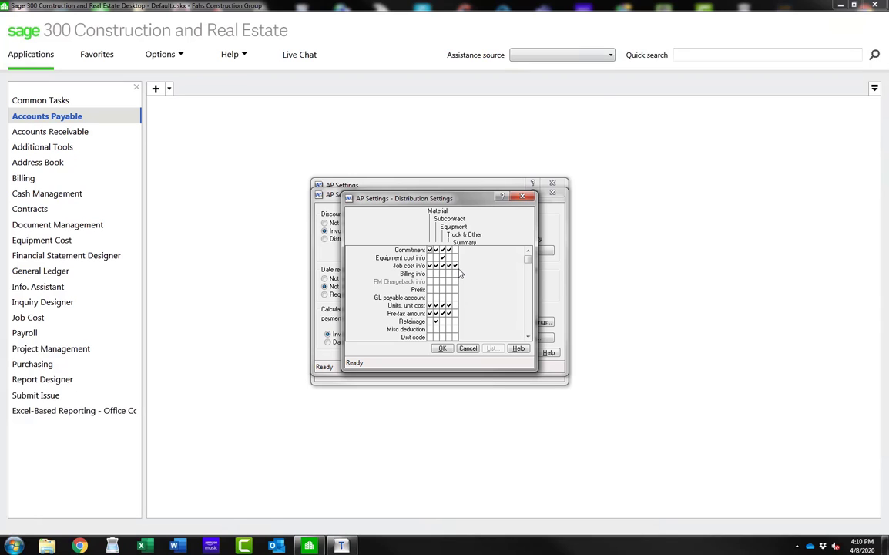
scroll(492, 301, "down", 2)
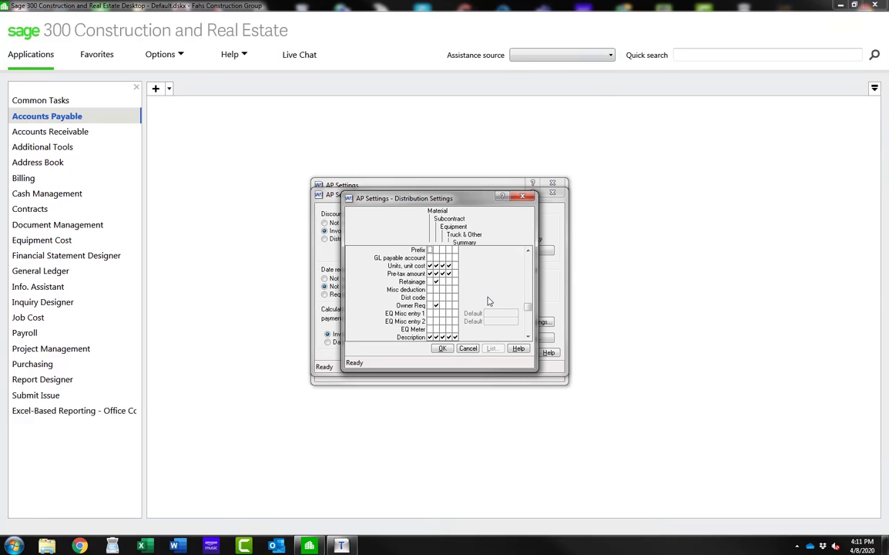
scroll(487, 301, "down", 1)
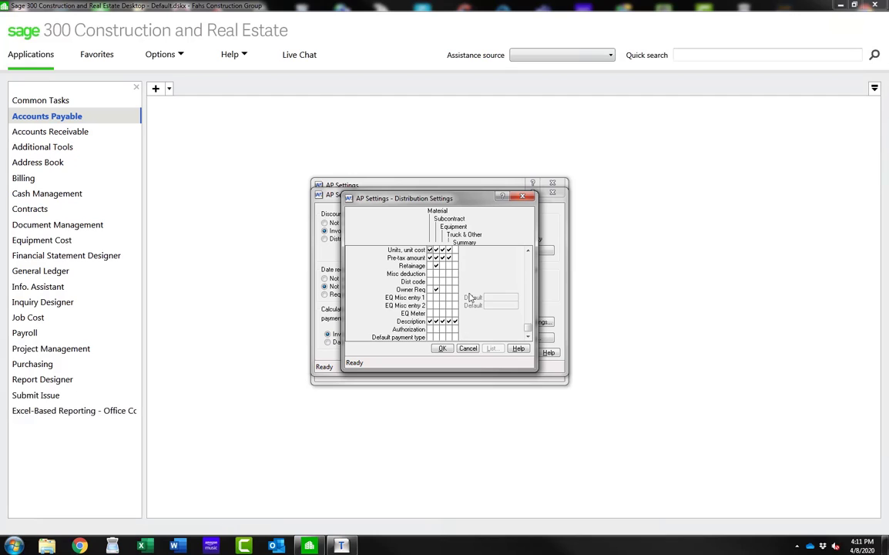
scroll(475, 285, "up", 2)
scroll(481, 275, "up", 1)
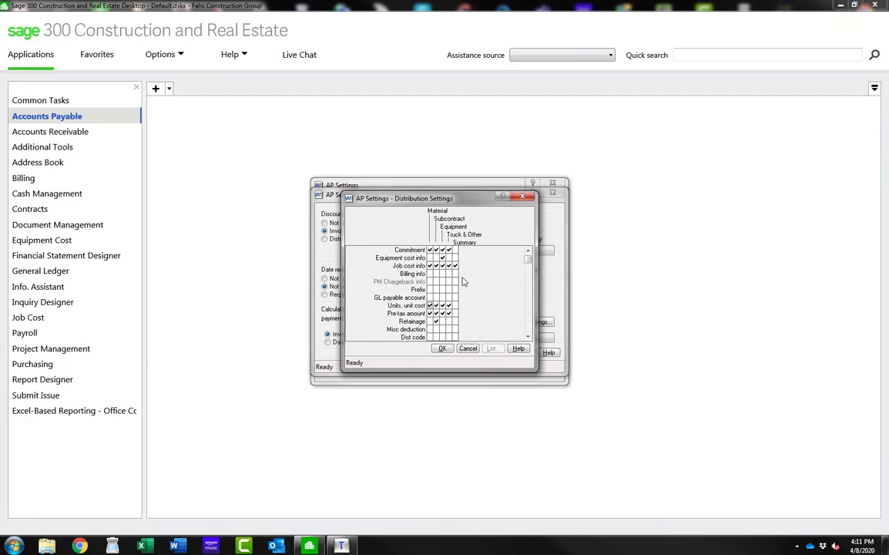
left_click(469, 349)
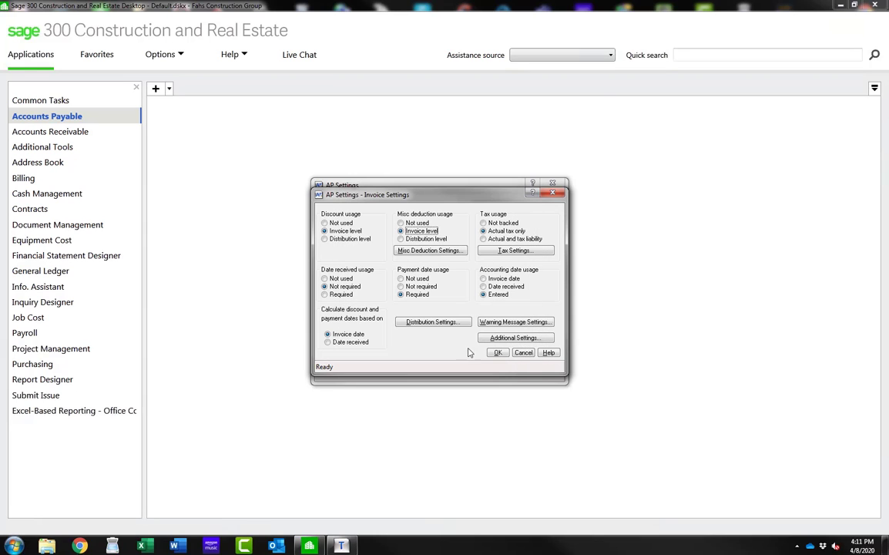
Review the Warning Message Settings and read the help on the commitment tolerance amount, closing both without changes.
left_click(512, 324)
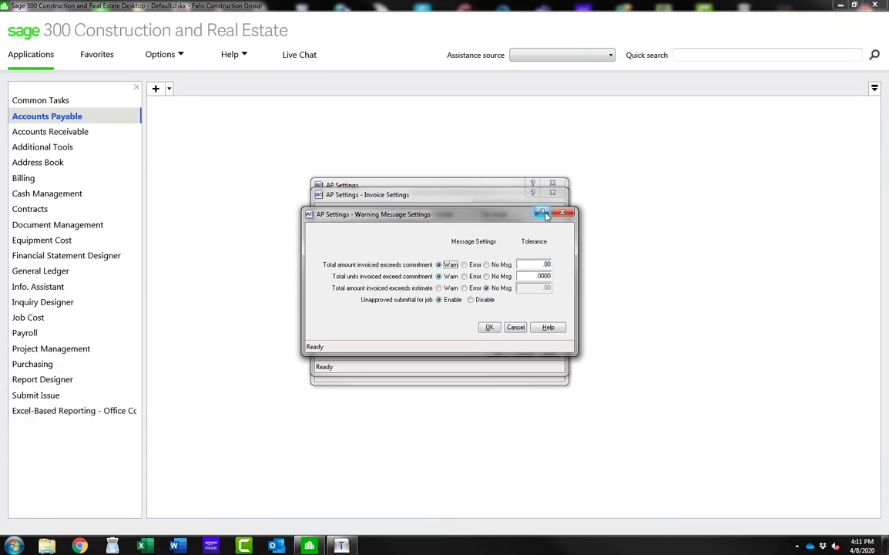
left_click(542, 264)
key("F1")
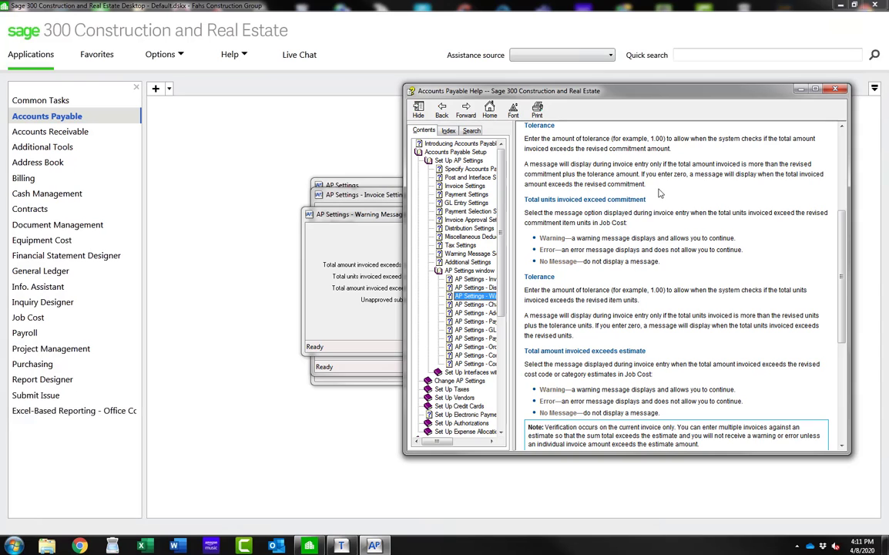
double_click(625, 185)
left_click_drag(645, 185, 525, 123)
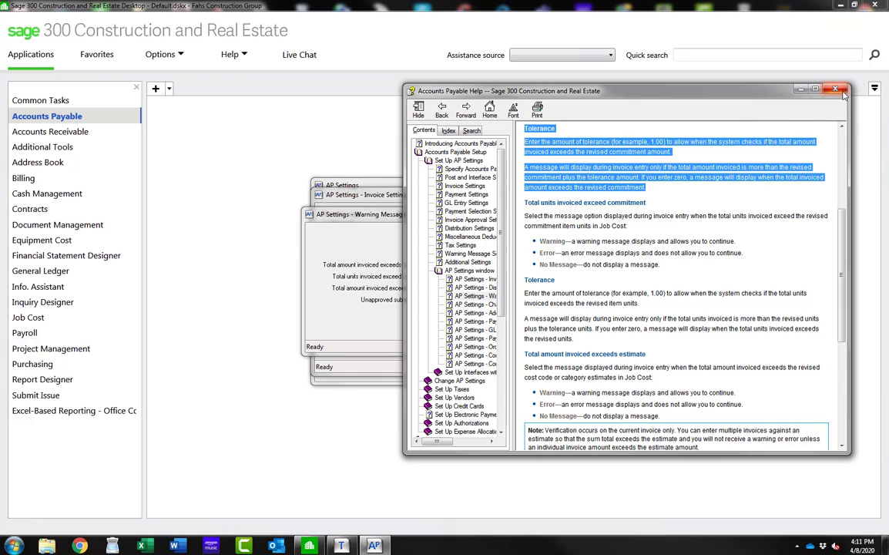
key("alt+F4")
left_click(515, 327)
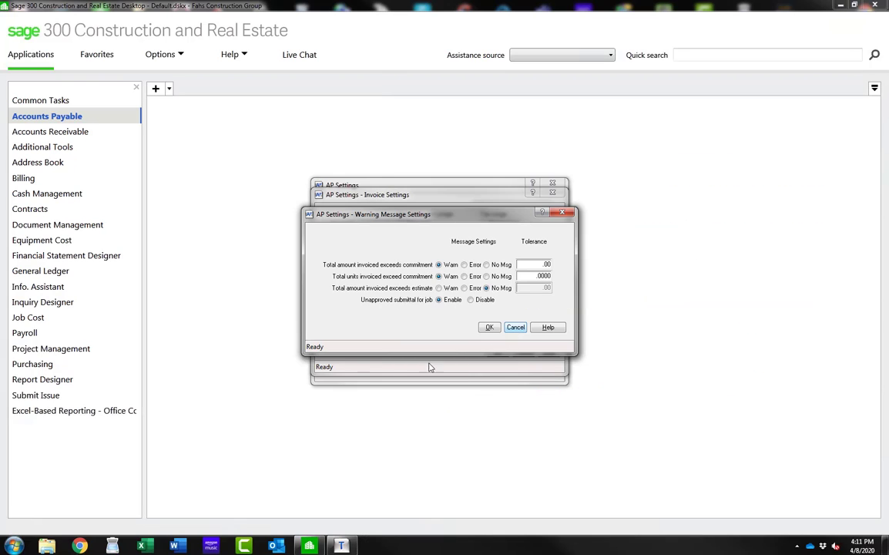
Review the additional invoice settings for deductions and invoice codes, and leave the Invoice Settings with the changes discarded.
left_click(531, 339)
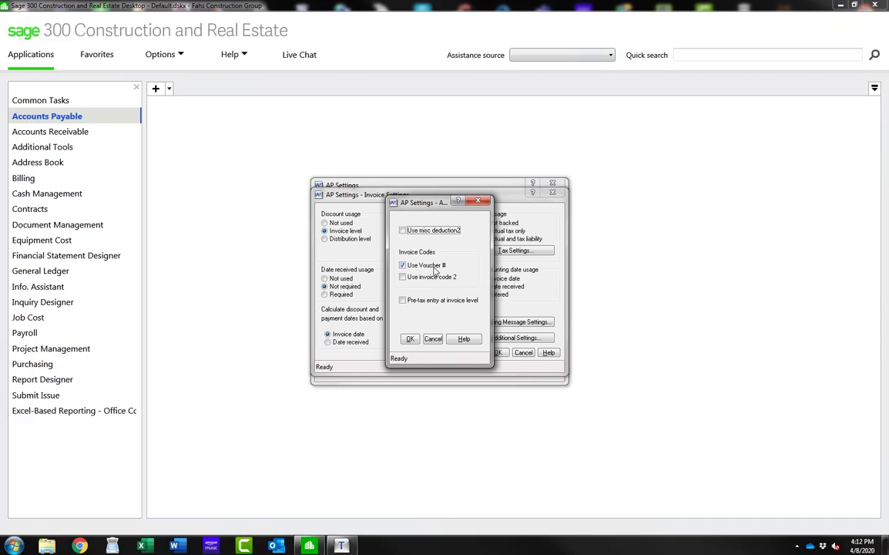
left_click(433, 340)
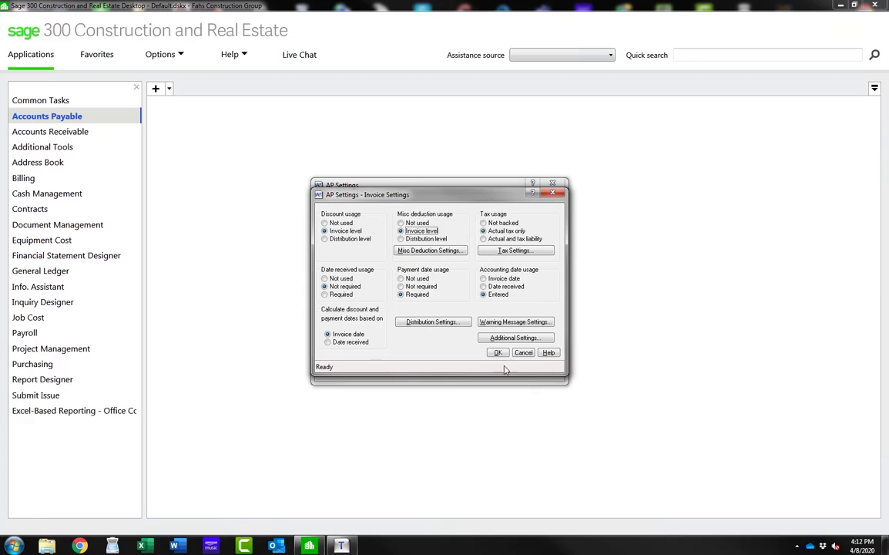
left_click(524, 353)
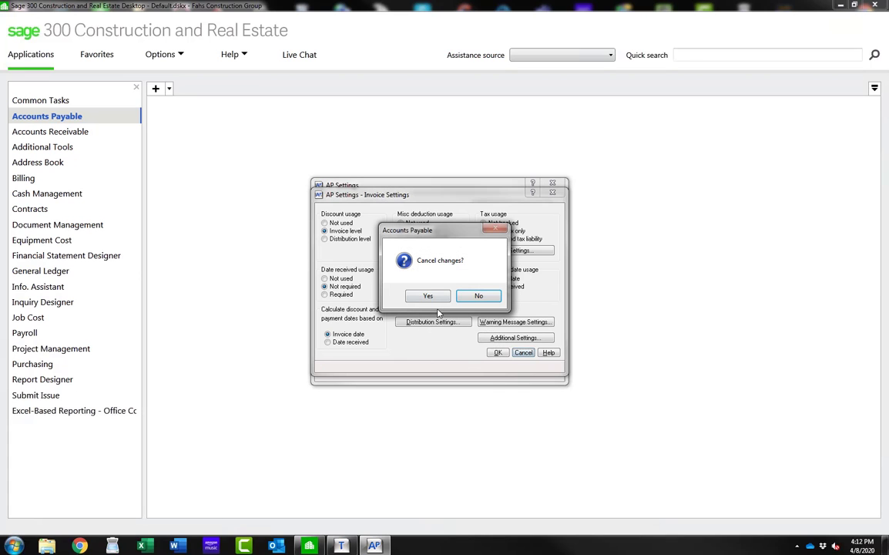
left_click(498, 230)
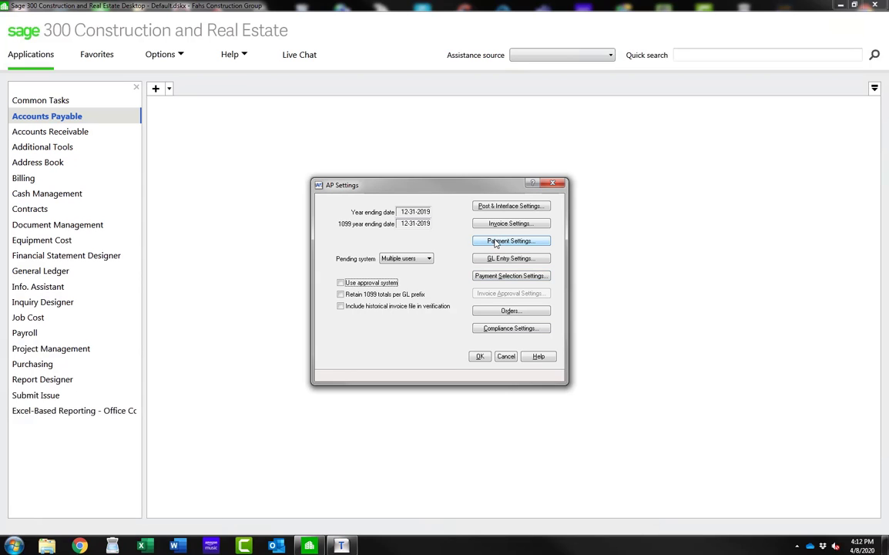
Review the Payment Settings and the journal options for manual and quick checks, keeping Check Detail Journal selected.
left_click(497, 244)
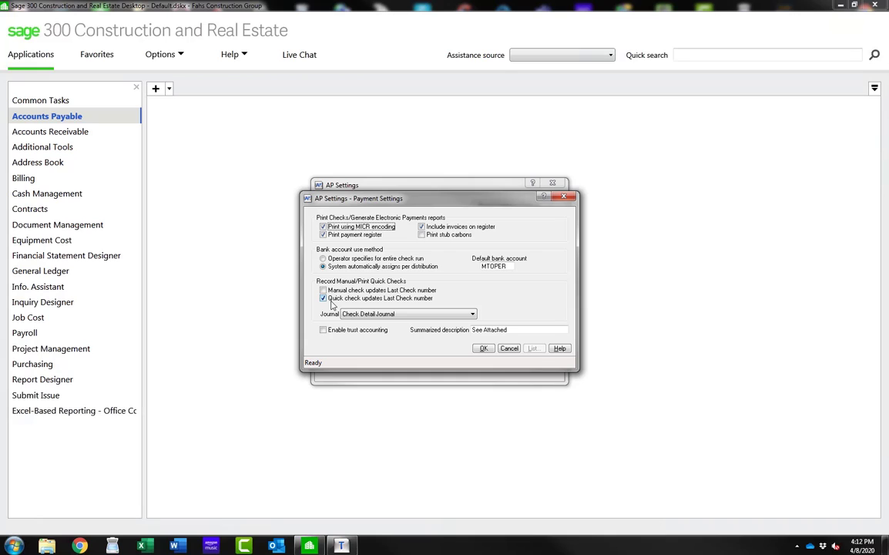
left_click(366, 312)
left_click(397, 314)
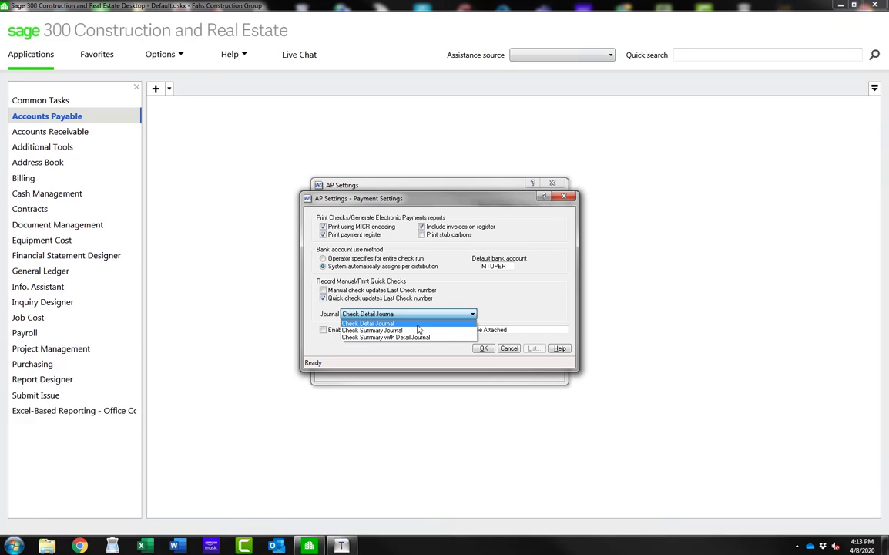
left_click(416, 324)
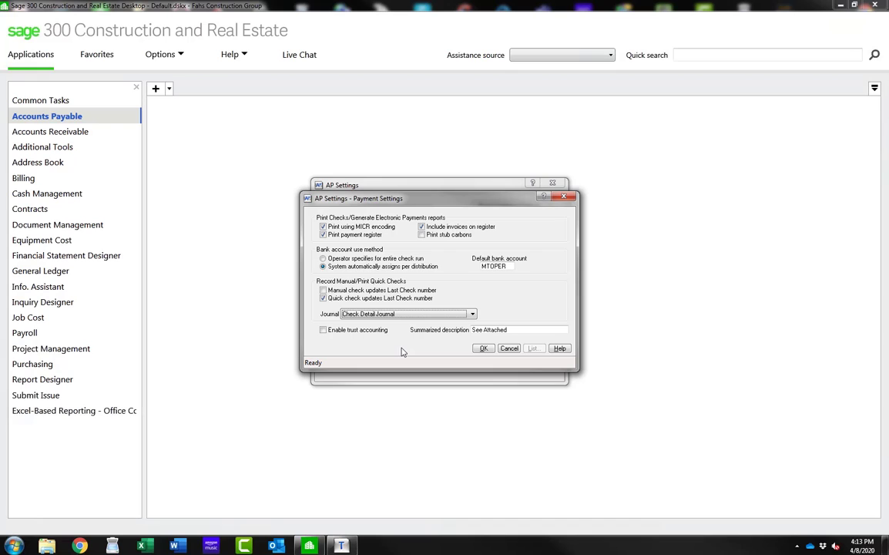
Read the Payment Settings help on trust accounting and summarized description, and cancel out of the payment and AP settings.
left_click(545, 198)
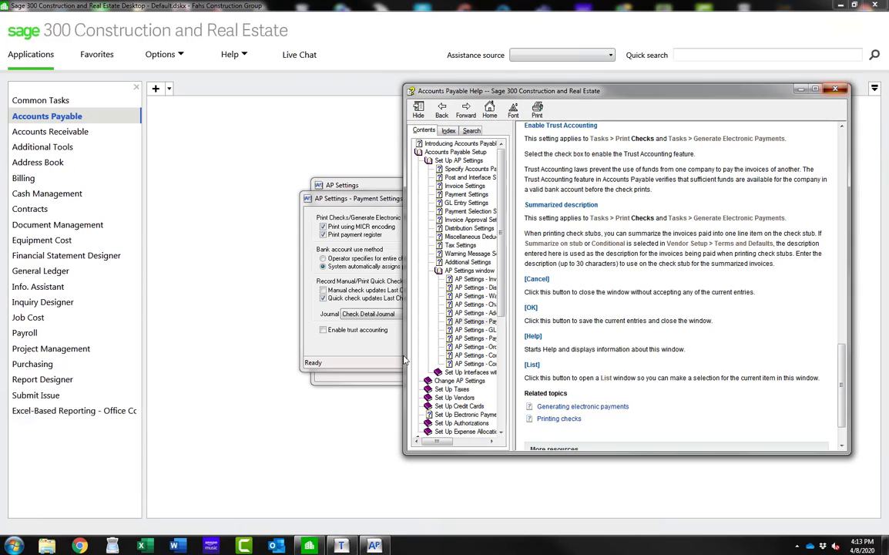
left_click(836, 91)
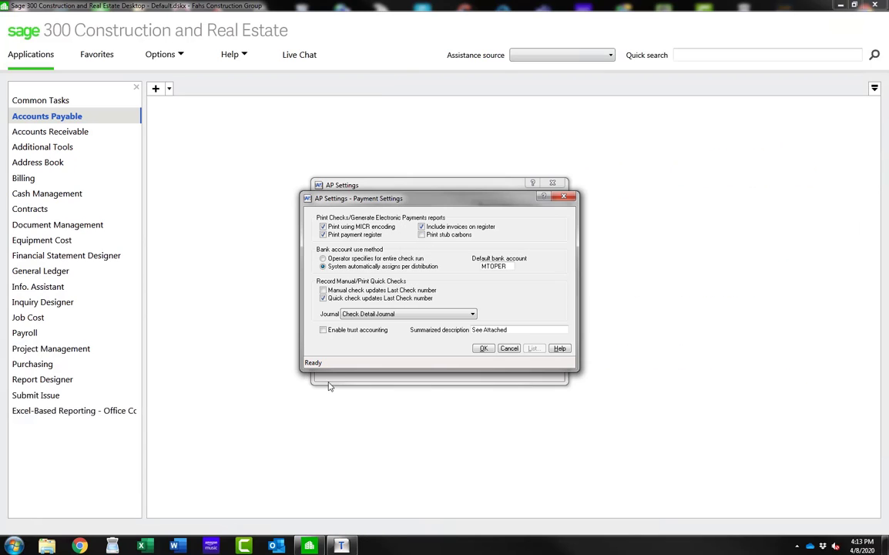
left_click(509, 350)
left_click(503, 359)
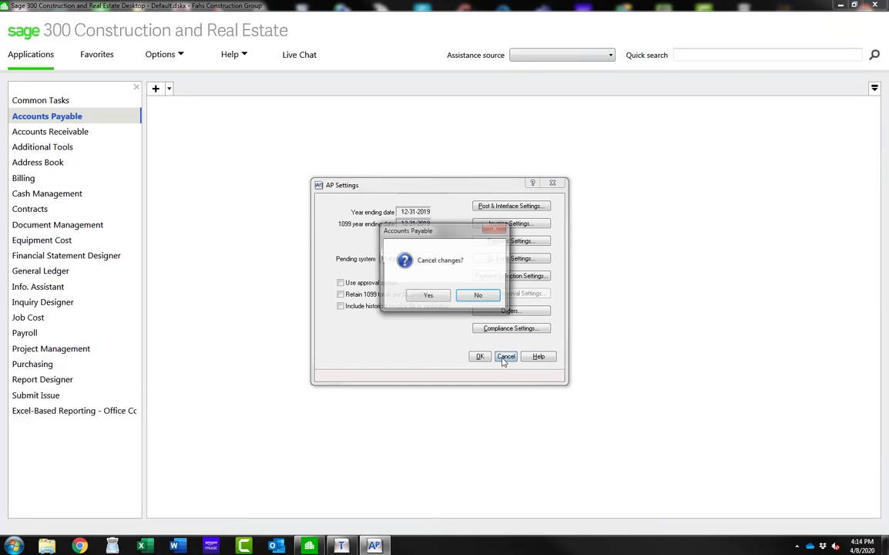